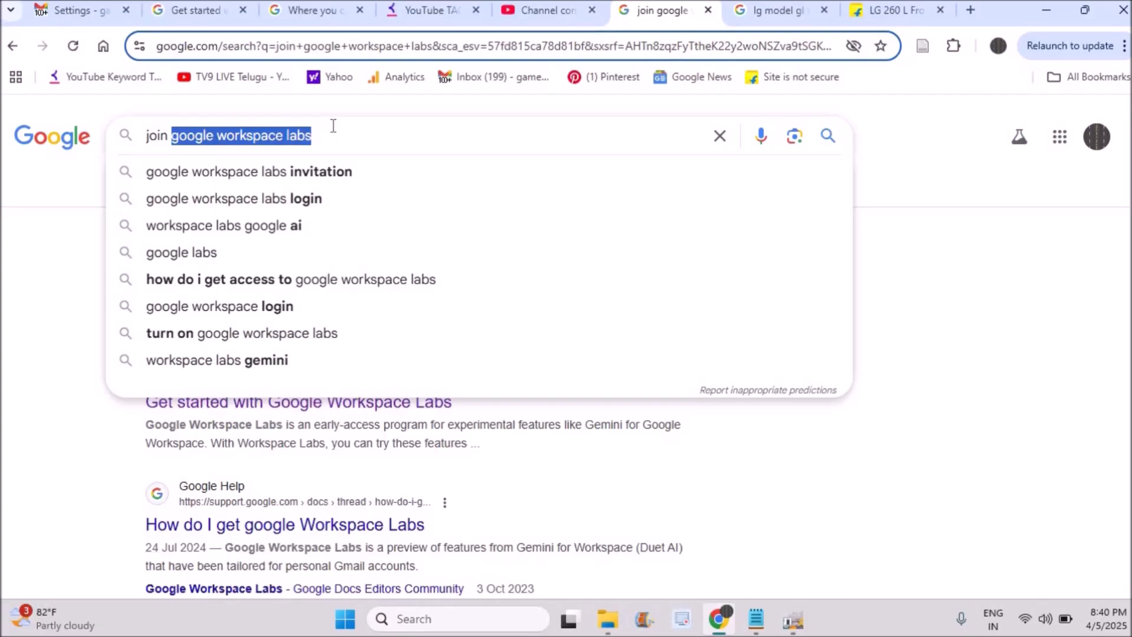
Open the Google Workspace Labs sign-up search result in a new tab and switch to that page
{"action": "left_click", "coordinate": [39, 280]}
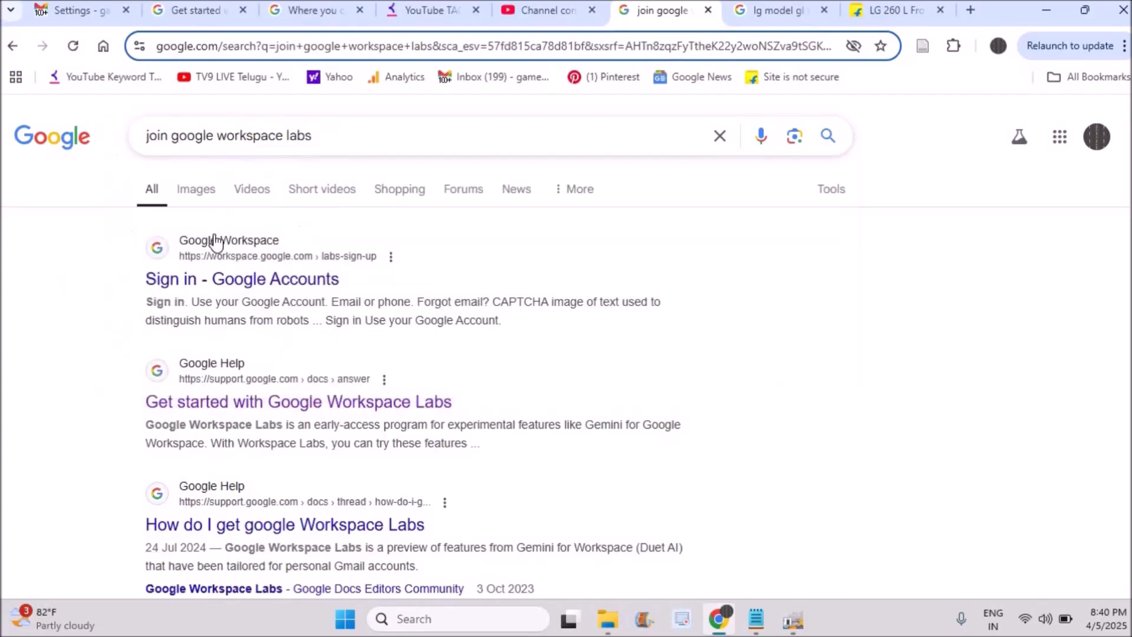
{"action": "right_click", "coordinate": [259, 288]}
{"action": "left_click", "coordinate": [277, 301]}
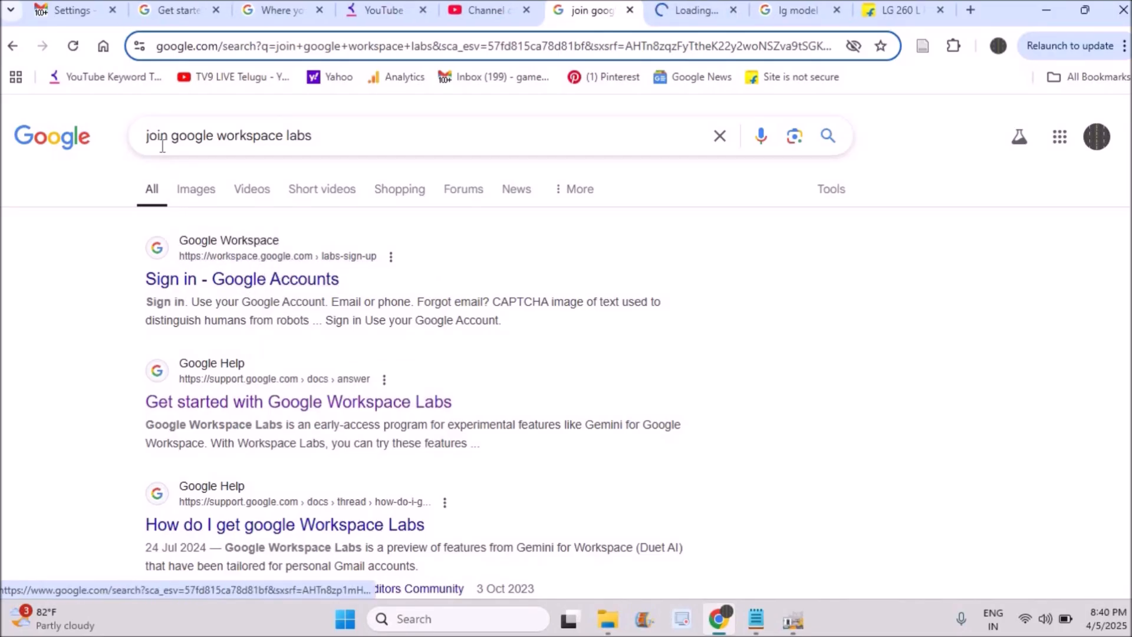
{"action": "left_click", "coordinate": [694, 12]}
{"action": "left_click", "coordinate": [369, 45]}
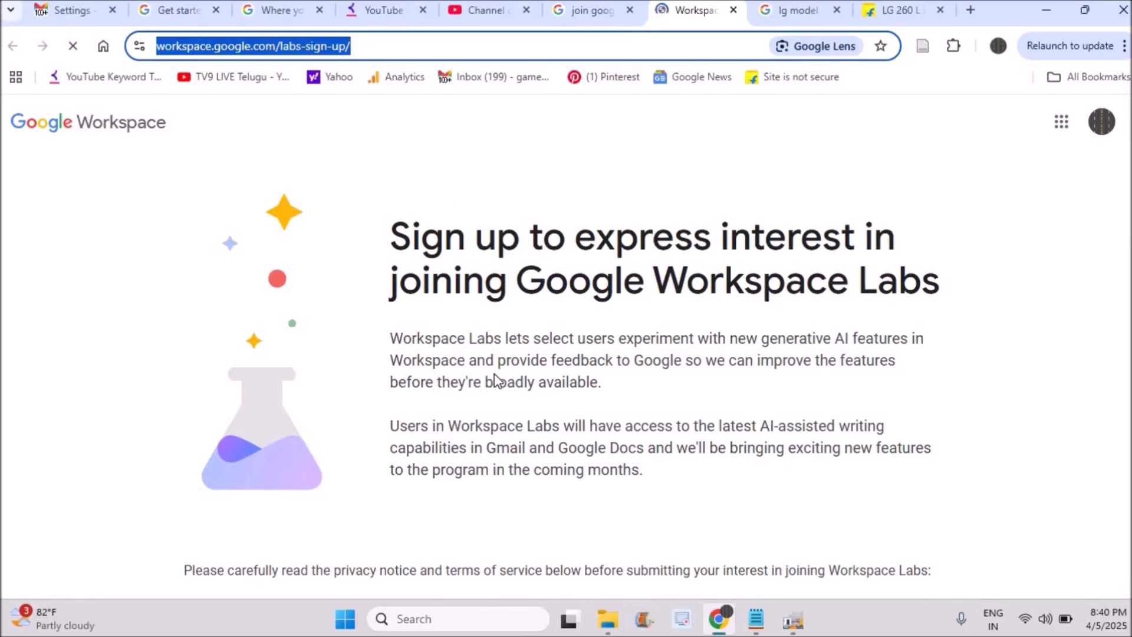
Read through the Workspace Labs Privacy Notice and Terms of Service on the sign-up page
{"action": "scroll", "coordinate": [349, 435], "scroll_direction": "down", "scroll_amount": 10}
{"action": "scroll", "coordinate": [349, 435], "scroll_direction": "down", "scroll_amount": 7}
{"action": "scroll", "coordinate": [349, 435], "scroll_direction": "up", "scroll_amount": 17}
{"action": "scroll", "coordinate": [452, 343], "scroll_direction": "down", "scroll_amount": 3}
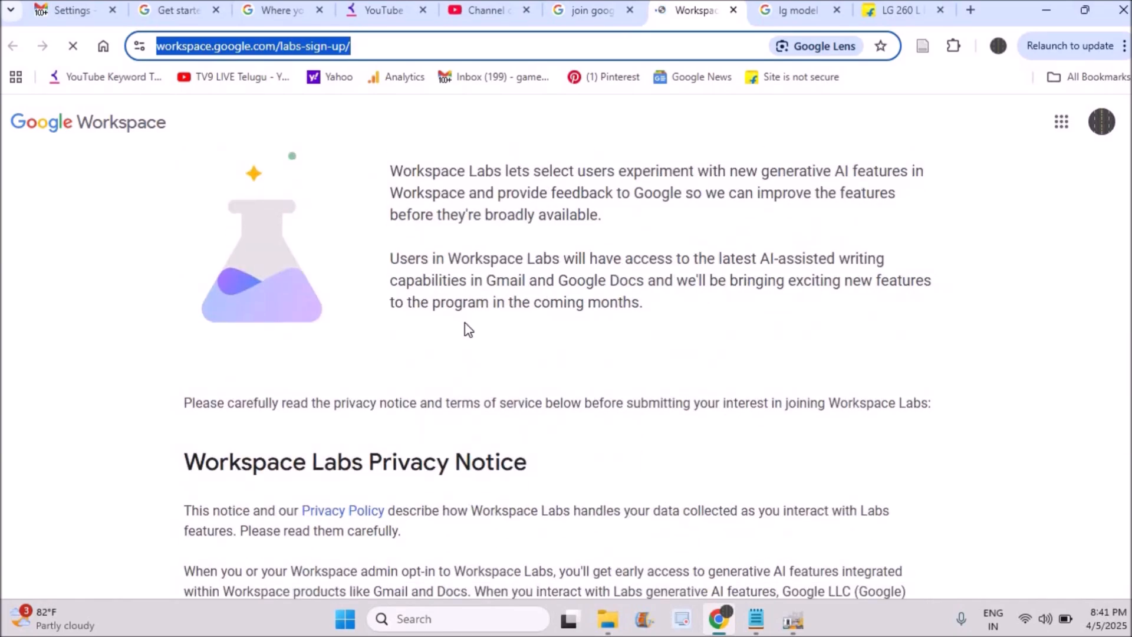
{"action": "scroll", "coordinate": [352, 294], "scroll_direction": "down", "scroll_amount": 3}
{"action": "left_click_drag", "start_coordinate": [373, 292], "coordinate": [532, 310]}
{"action": "scroll", "coordinate": [500, 346], "scroll_direction": "down", "scroll_amount": 9}
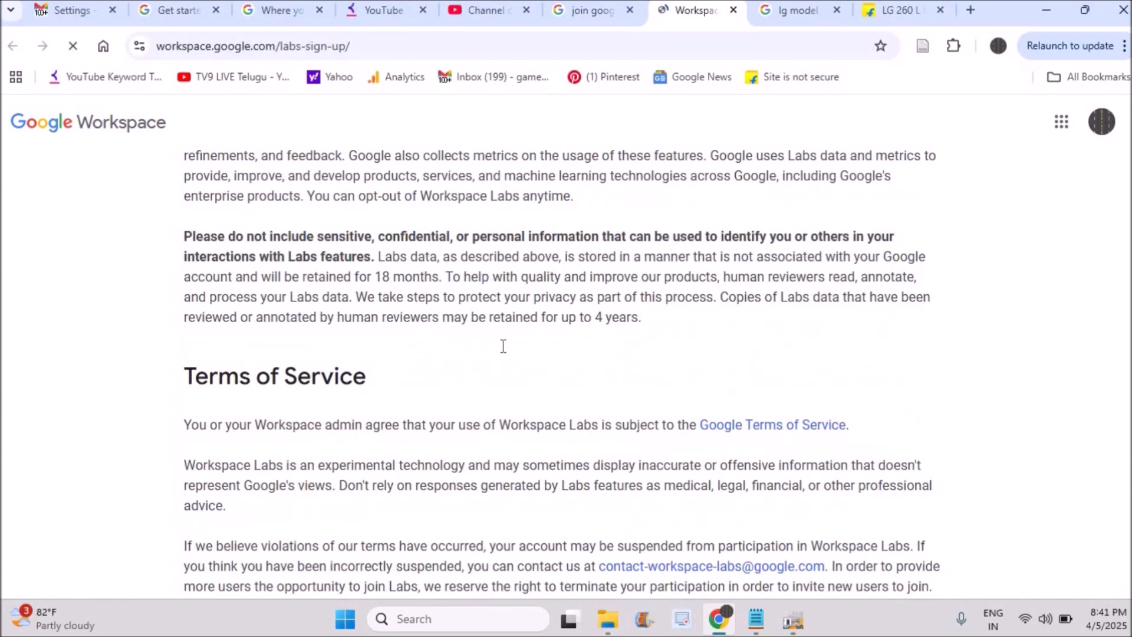
{"action": "scroll", "coordinate": [228, 230], "scroll_direction": "up", "scroll_amount": 5}
{"action": "left_click_drag", "start_coordinate": [183, 430], "coordinate": [472, 435]}
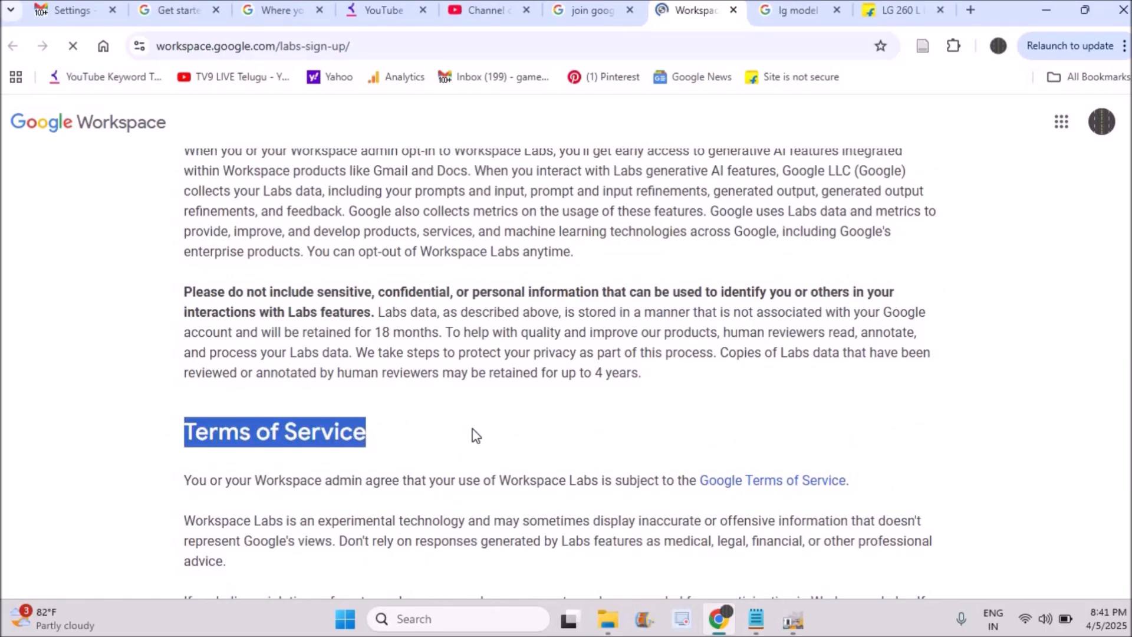
Accept all three Consumer Acknowledgement statements (terms and privacy, being contacted, 18 or older) and submit the Workspace Labs sign-up
{"action": "scroll", "coordinate": [384, 373], "scroll_direction": "down", "scroll_amount": 10}
{"action": "scroll", "coordinate": [376, 375], "scroll_direction": "up", "scroll_amount": 3}
{"action": "left_click", "coordinate": [204, 357]}
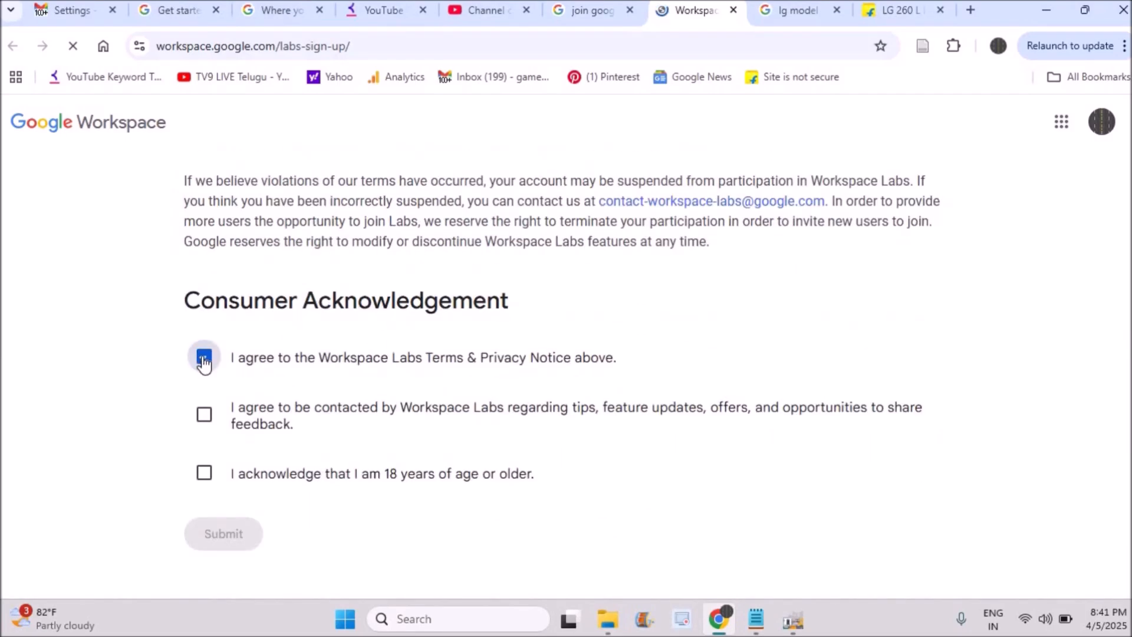
{"action": "left_click", "coordinate": [204, 414]}
{"action": "left_click", "coordinate": [204, 474]}
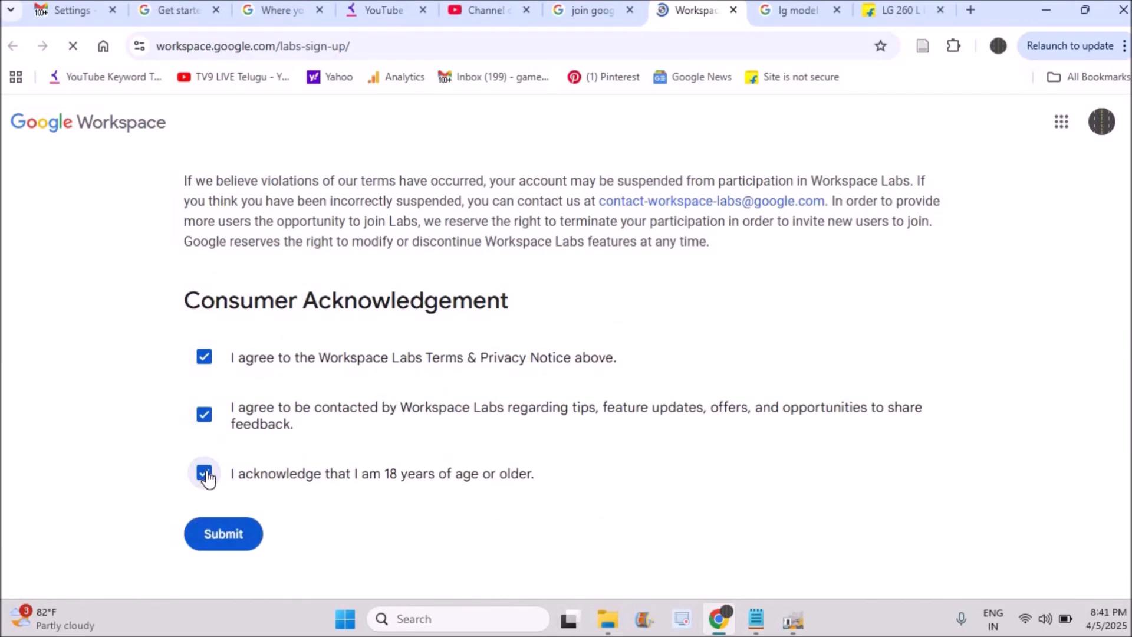
{"action": "left_click", "coordinate": [225, 533]}
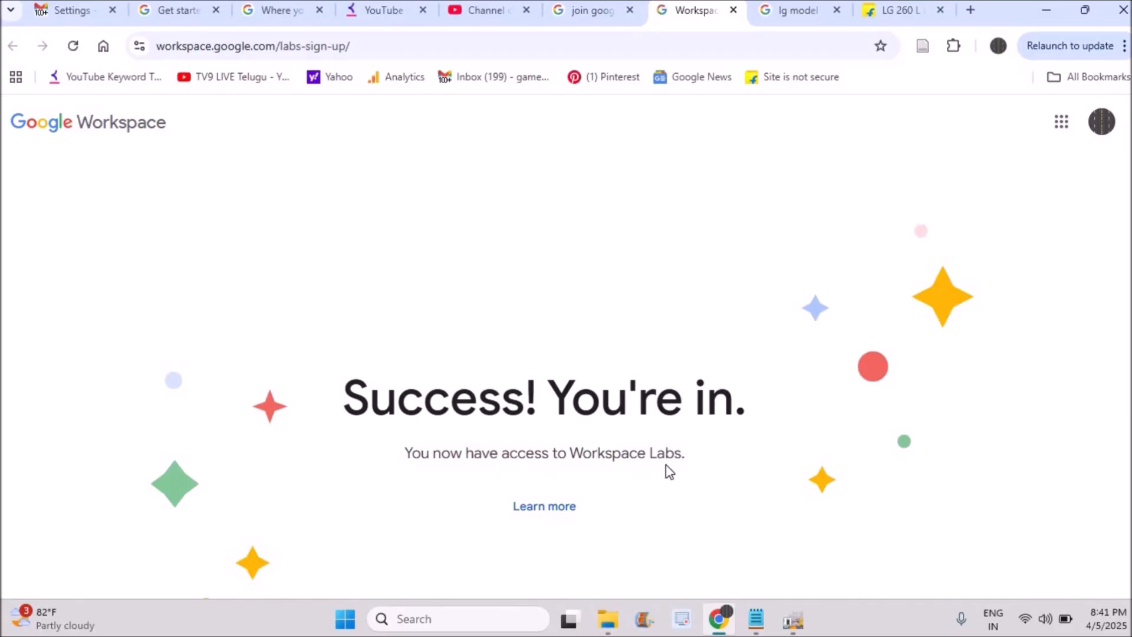
{"action": "scroll", "coordinate": [580, 495], "scroll_direction": "down", "scroll_amount": 4}
{"action": "scroll", "coordinate": [586, 473], "scroll_direction": "up", "scroll_amount": 4}
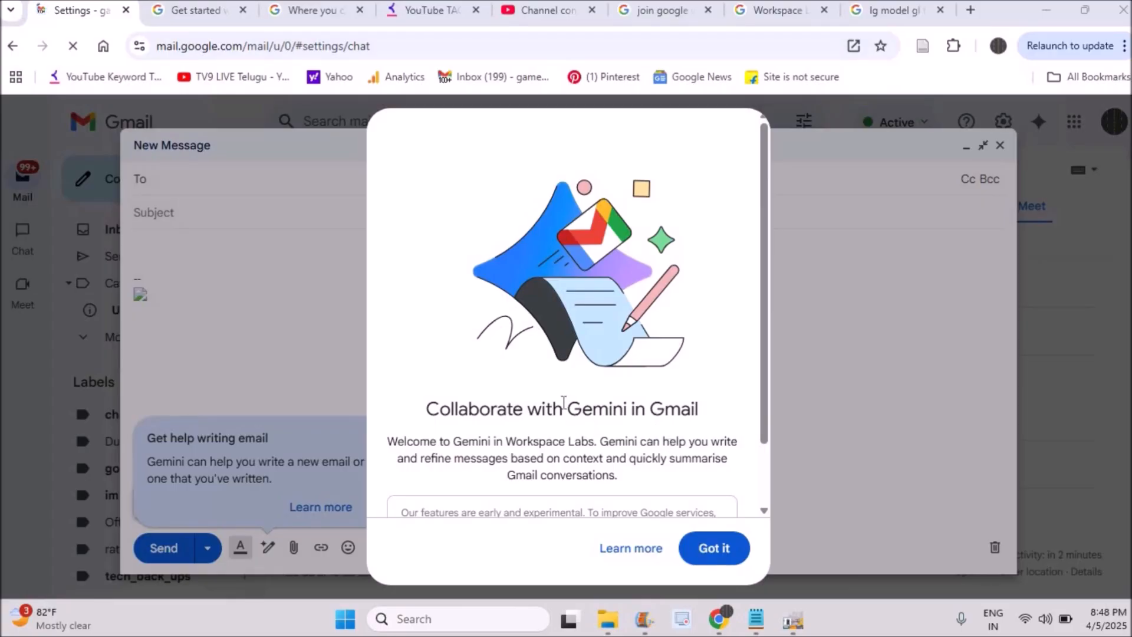
Review and accept the introduction to Gemini in Gmail, and look at the new message's additional options
{"action": "left_click_drag", "start_coordinate": [766, 434], "coordinate": [763, 500]}
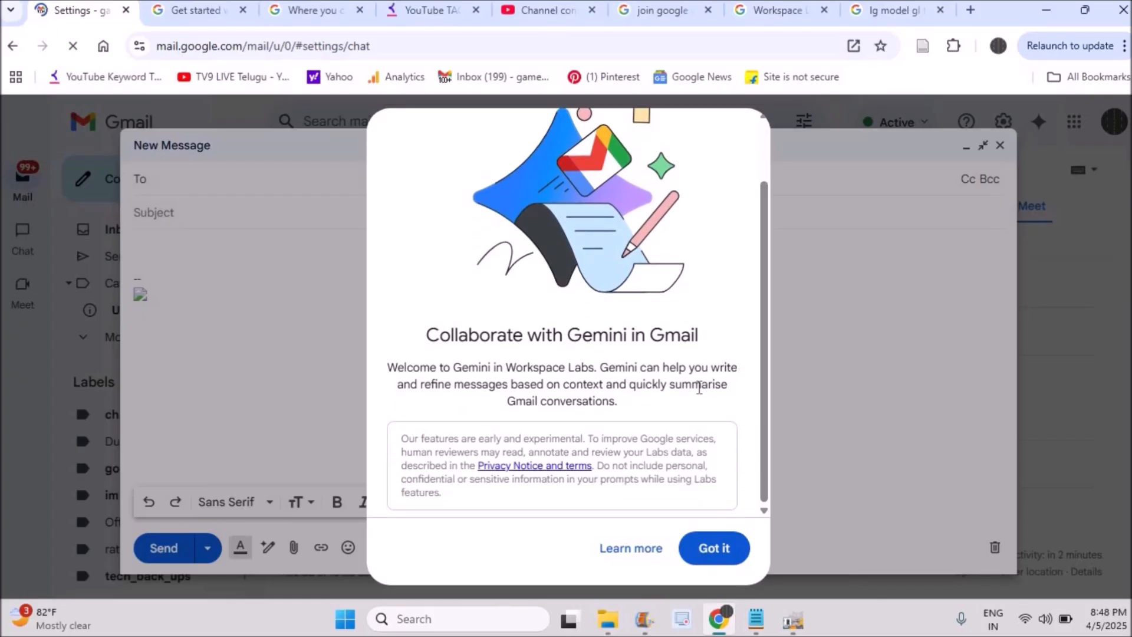
{"action": "left_click", "coordinate": [717, 549]}
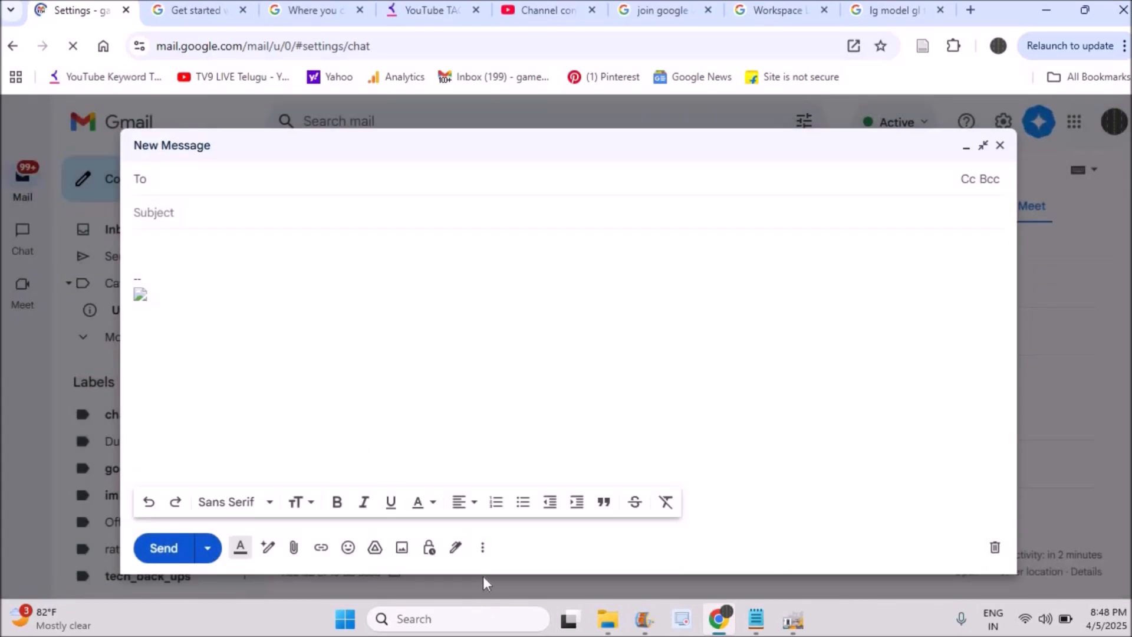
{"action": "left_click", "coordinate": [483, 549]}
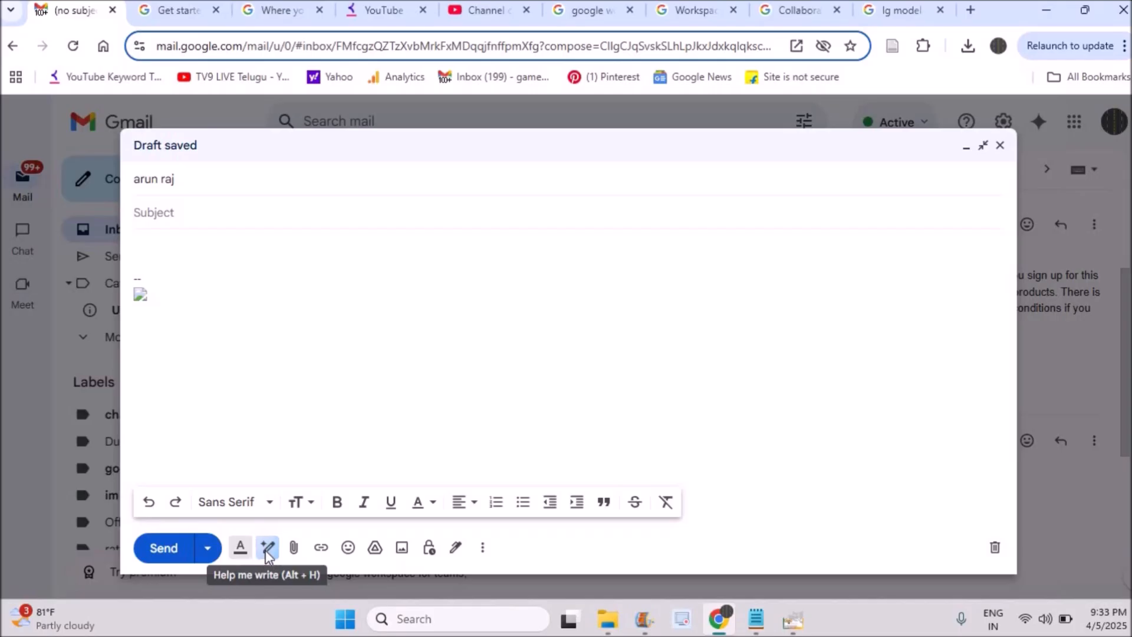
Have Gemini draft an apology letter to the manager about delayed work, and recreate the suggested text
{"action": "left_click", "coordinate": [268, 547]}
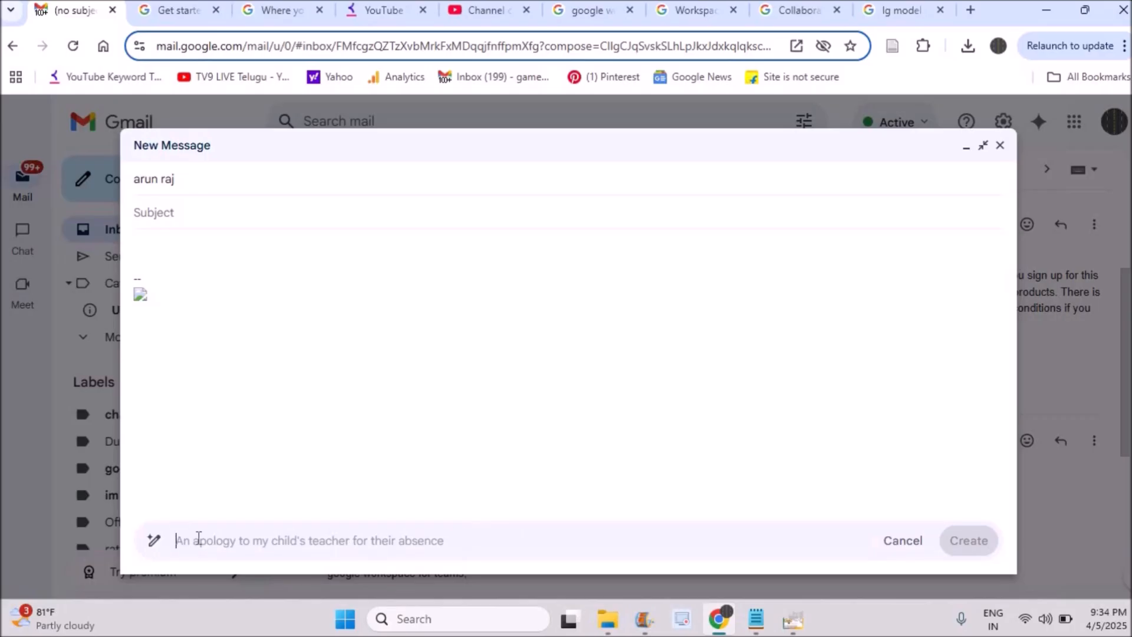
{"action": "type", "text": "apology letter to"}
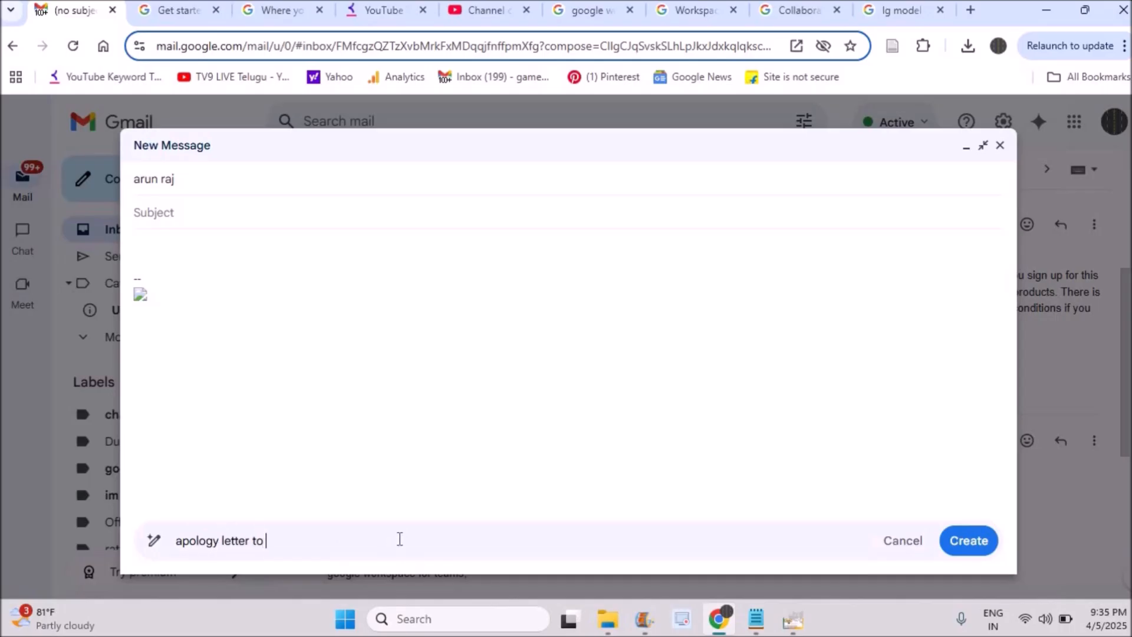
{"action": "type", "text": "my manger MR Arun As my work got delayed."}
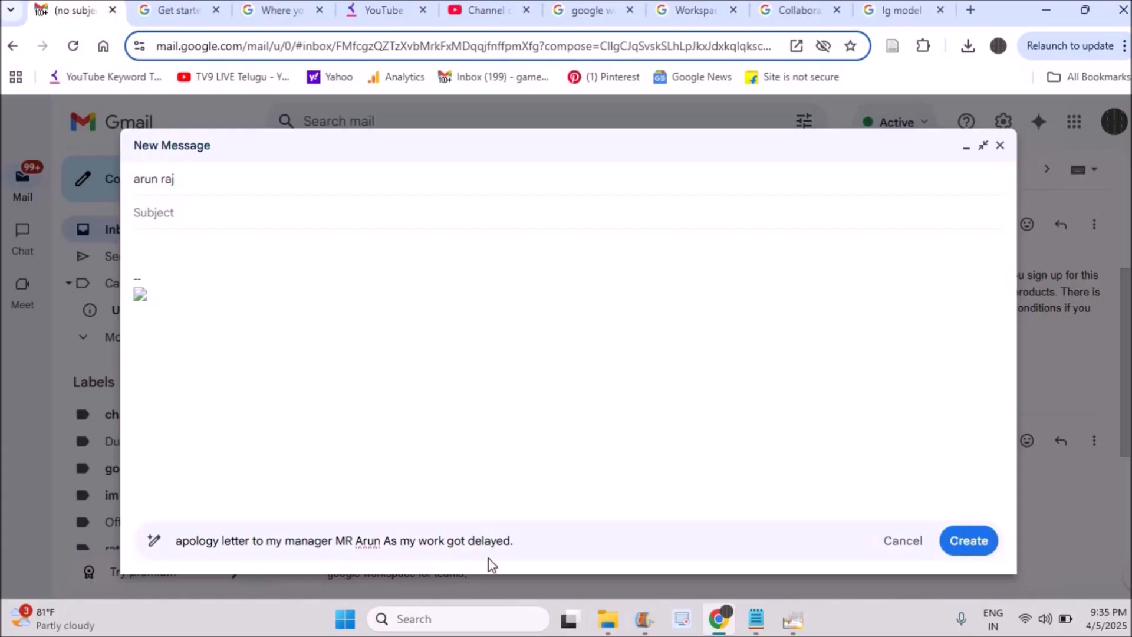
{"action": "left_click", "coordinate": [964, 545]}
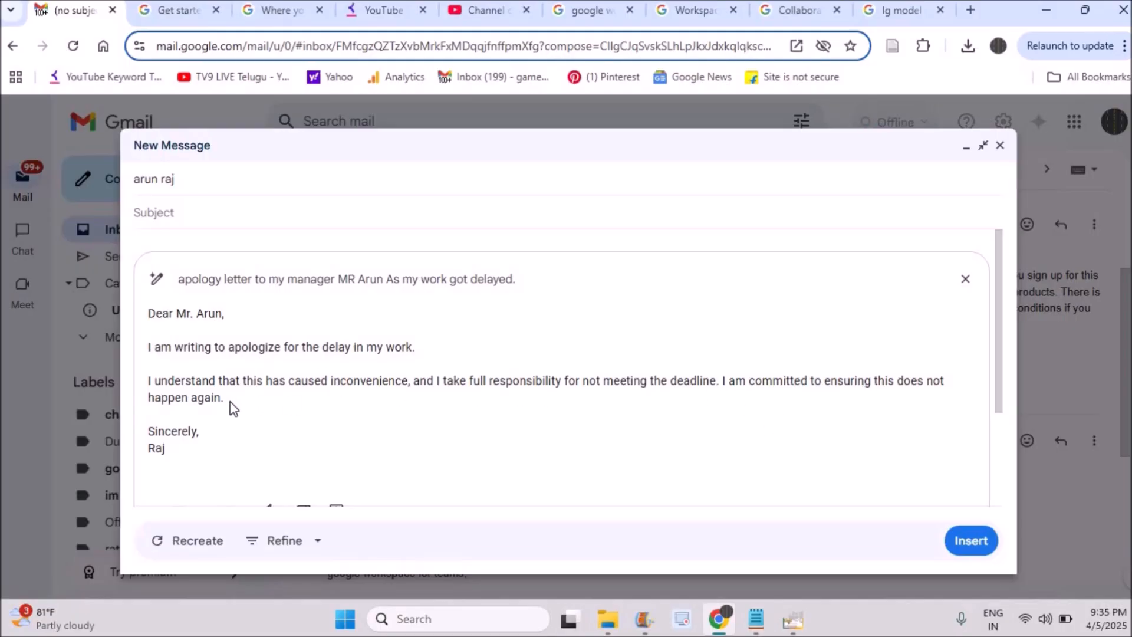
{"action": "left_click", "coordinate": [194, 551]}
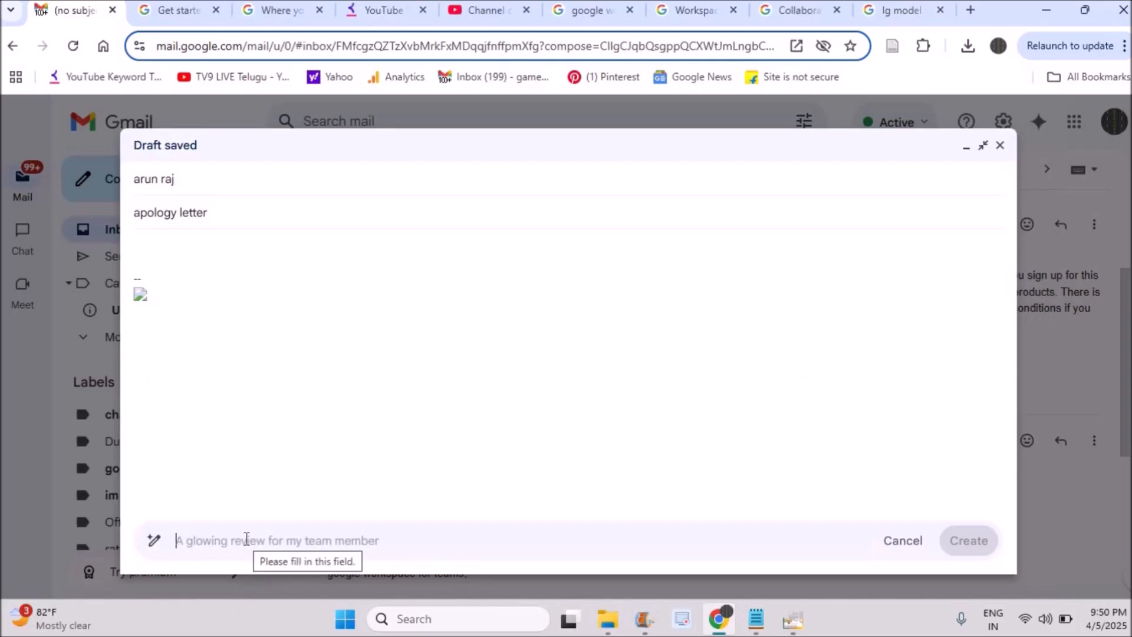
Generate an email with Gemini asking it to write an apology letter to the manager about delayed work, and insert the draft into the message
{"action": "type", "text": "write apology letter to"}
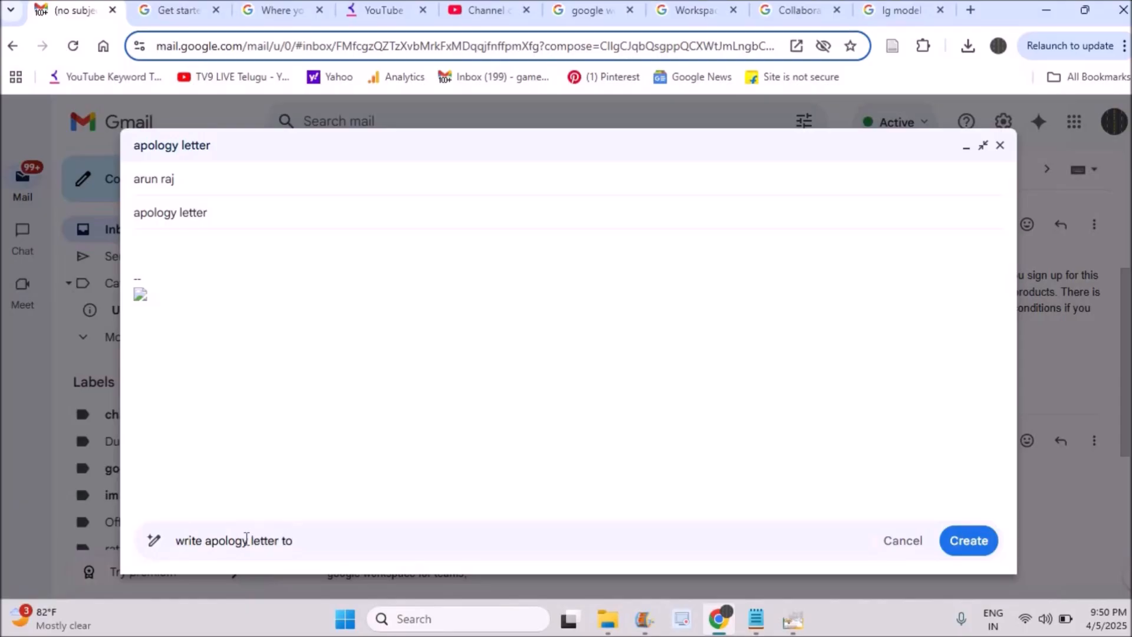
{"action": "type", "text": "ager MR Arun As my Work Got Delayed."}
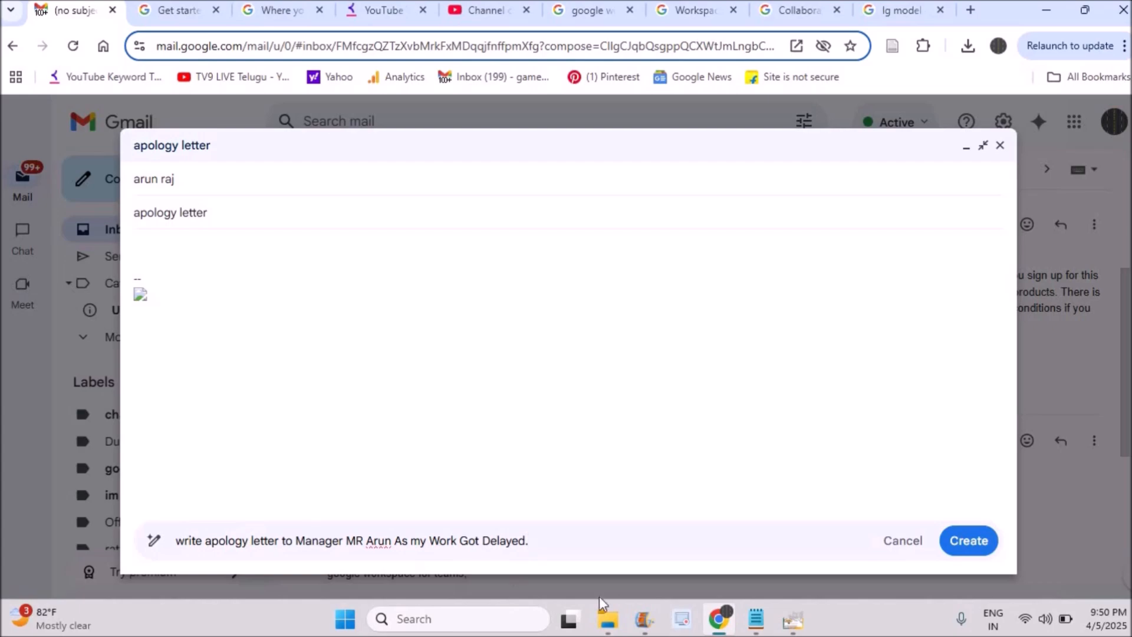
{"action": "left_click", "coordinate": [970, 544]}
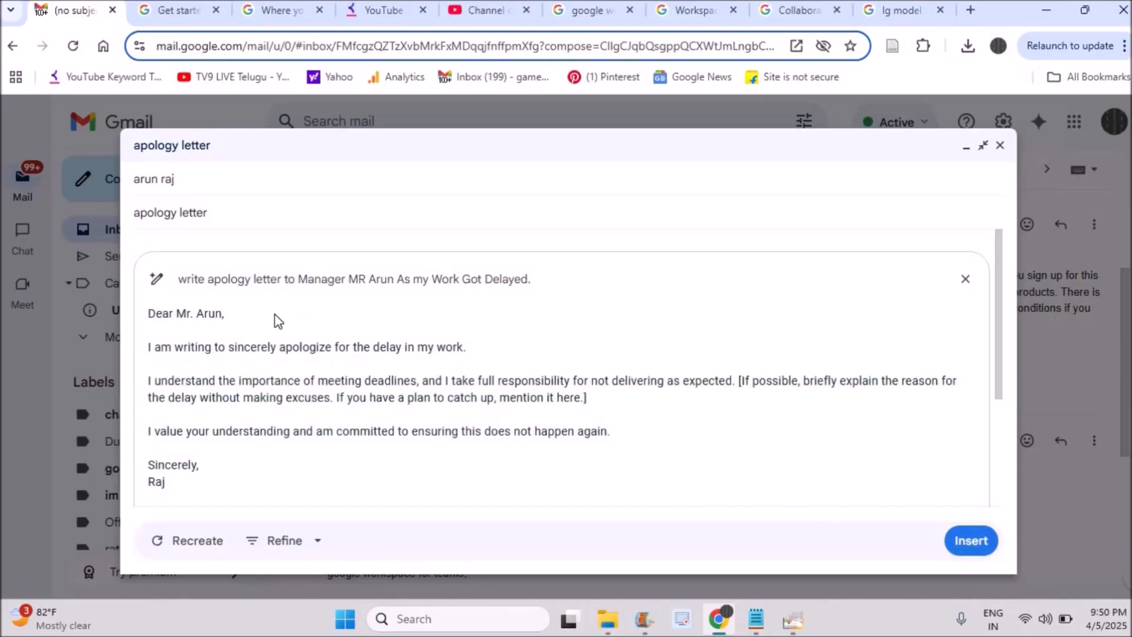
{"action": "triple_click", "coordinate": [463, 397]}
{"action": "left_click", "coordinate": [831, 502]}
{"action": "left_click", "coordinate": [970, 540]}
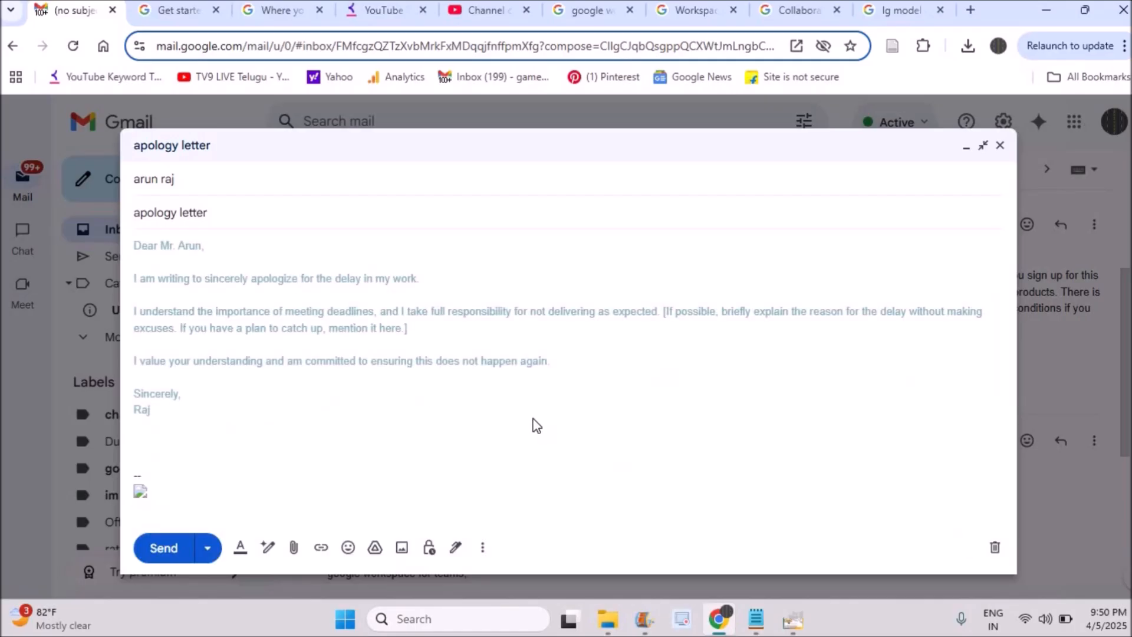
Add "here yiu can edit" after "mention it here." in the letter's placeholder text, replacing the closing bracket
{"action": "left_click", "coordinate": [431, 326]}
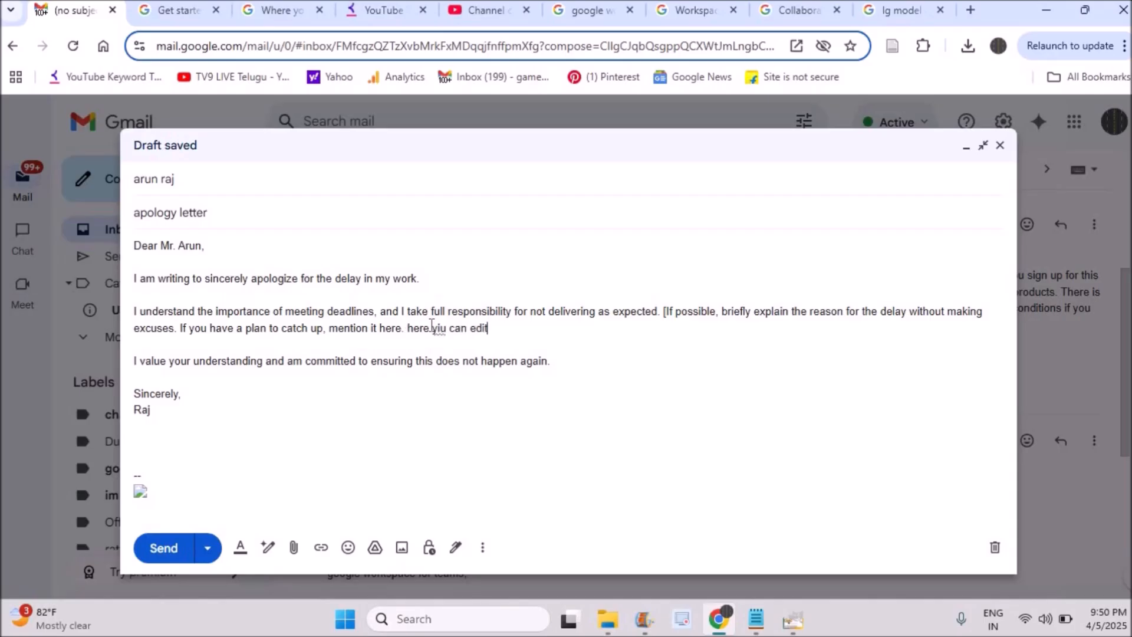
Try deleting part of the sentence about taking full responsibility, and undo the deletion
{"action": "left_click_drag", "start_coordinate": [457, 310], "coordinate": [624, 309]}
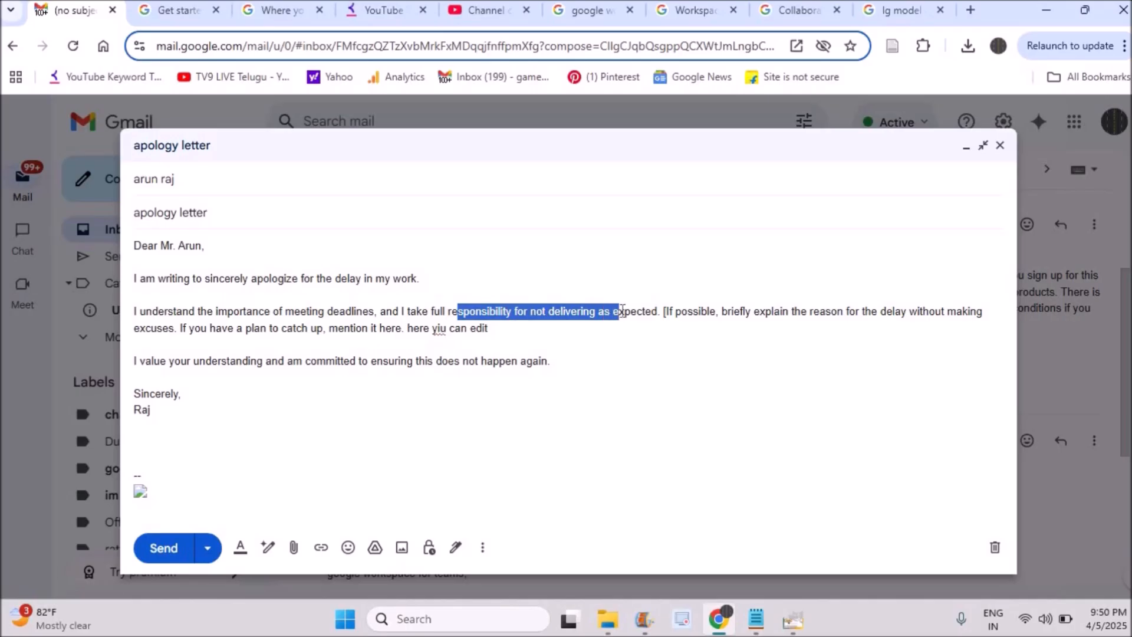
{"action": "key", "text": "BackSpace"}
{"action": "key", "text": "ctrl+z"}
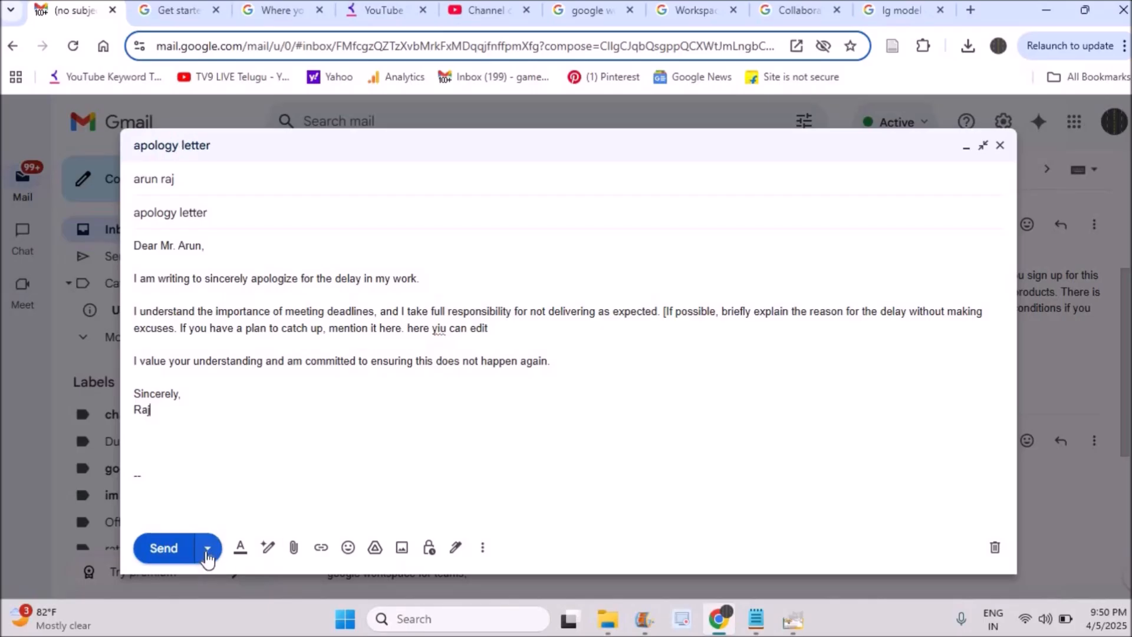
Refine the apology letter with Gemini's Professional tone and replace the message text with the refined version
{"action": "left_click", "coordinate": [269, 548]}
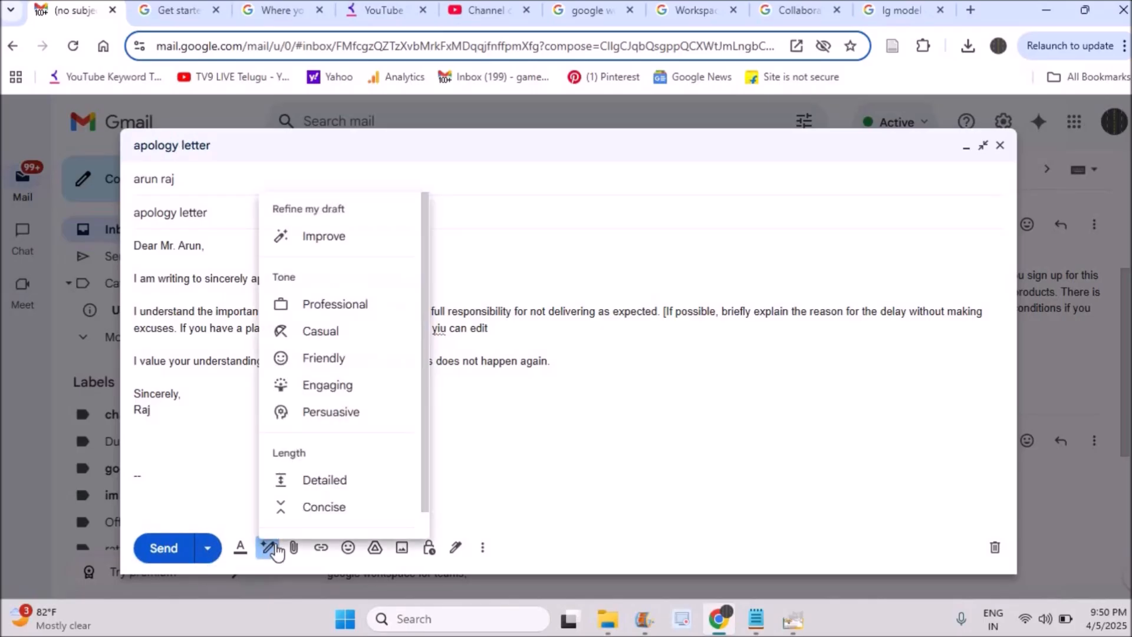
{"action": "left_click", "coordinate": [352, 307]}
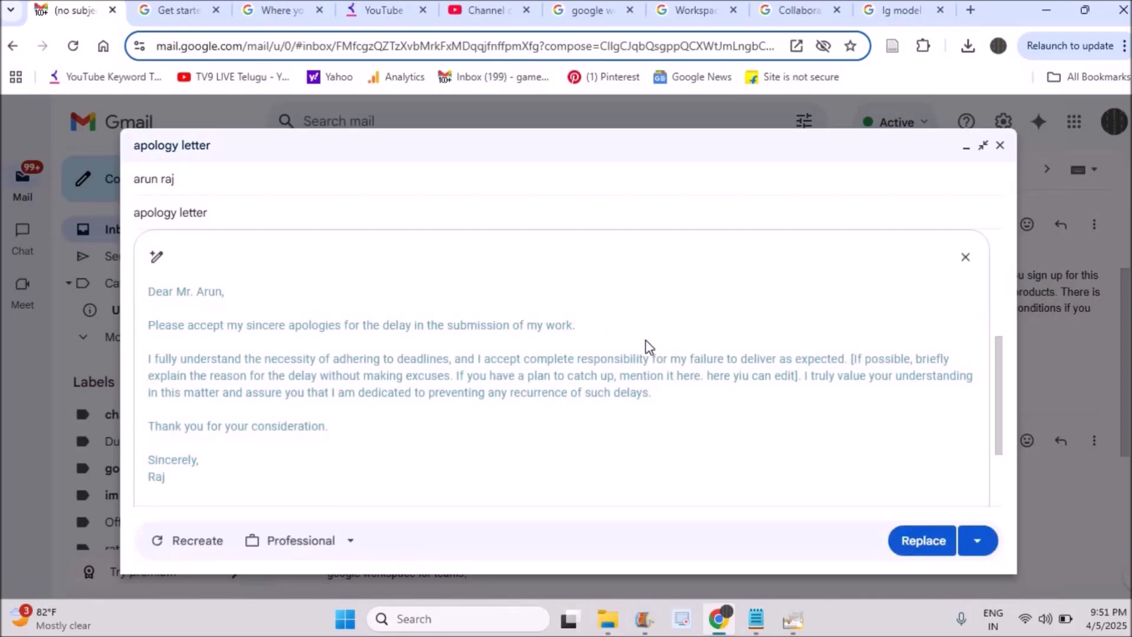
{"action": "left_click", "coordinate": [930, 548]}
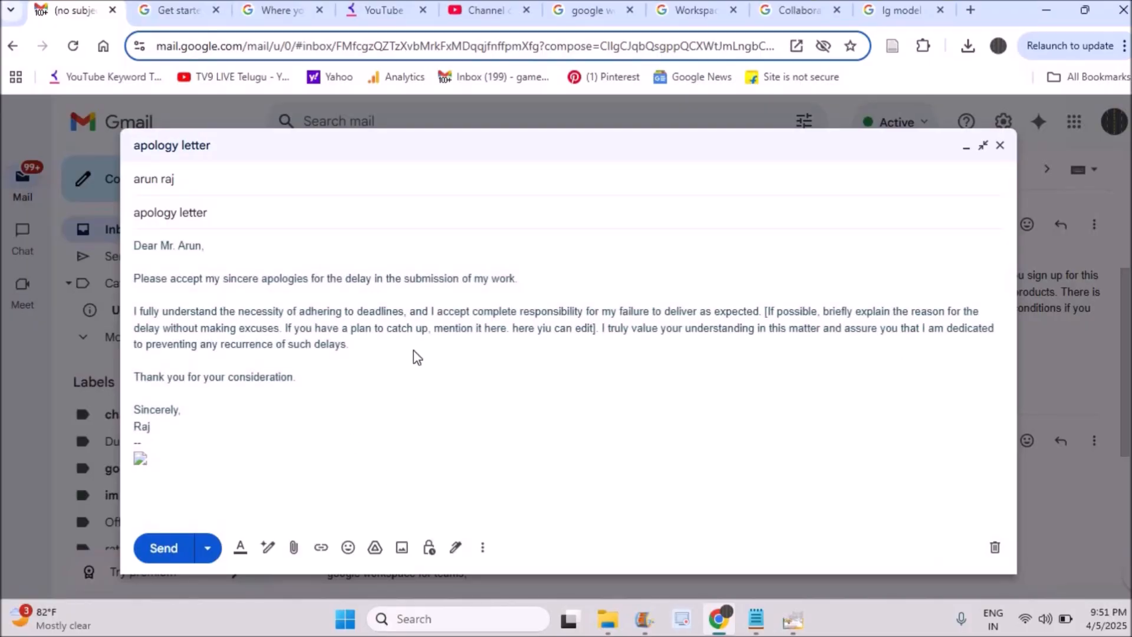